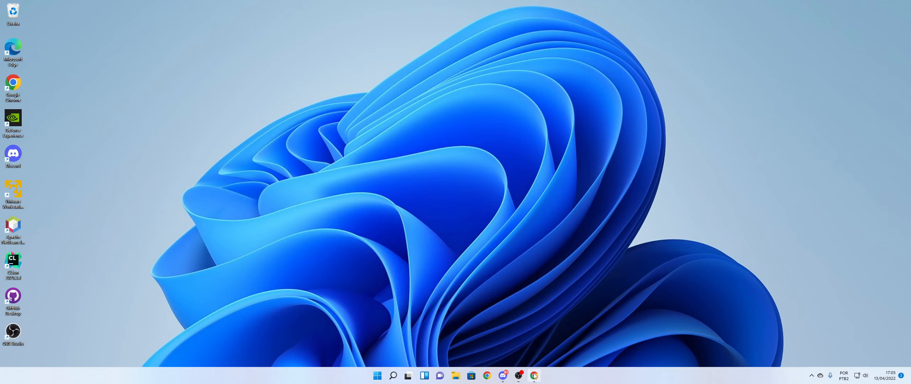
Switch to Google Chrome and search the web for "mingw".
{"action": "mouse_move", "coordinate": [534, 376]}
{"action": "left_click", "coordinate": [535, 382]}
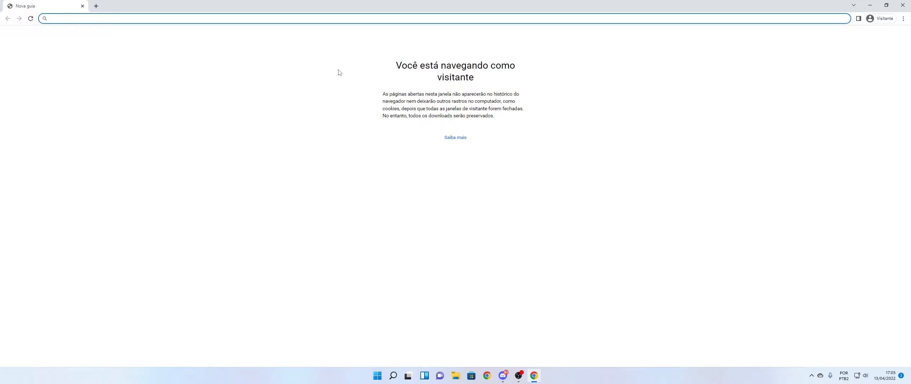
{"action": "type", "text": "mingw"}
{"action": "key", "text": "Return"}
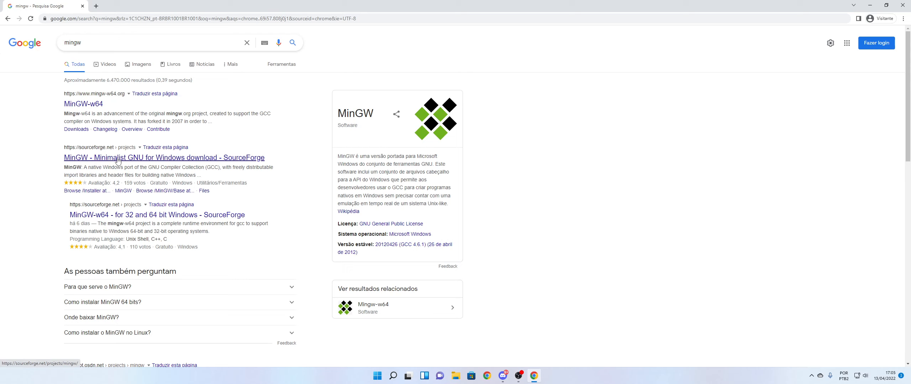
{"action": "right_click", "coordinate": [95, 110]}
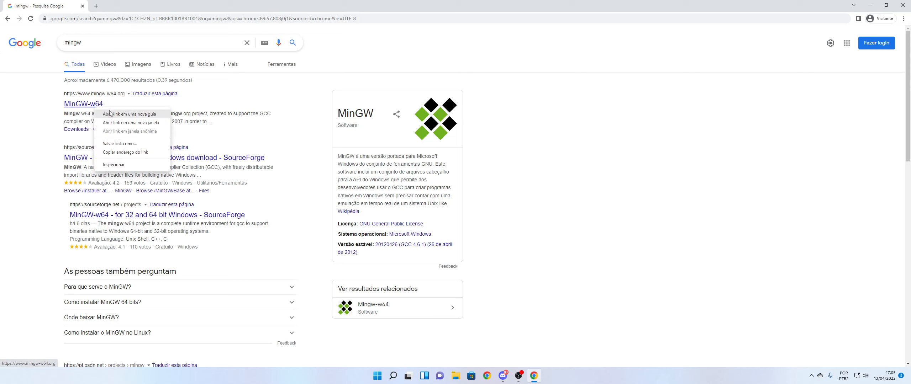
{"action": "left_click", "coordinate": [113, 115]}
{"action": "left_click", "coordinate": [161, 6]}
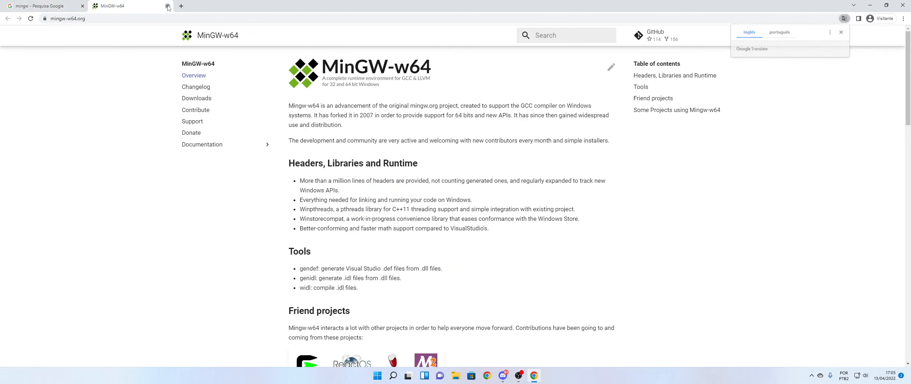
{"action": "left_click", "coordinate": [168, 6]}
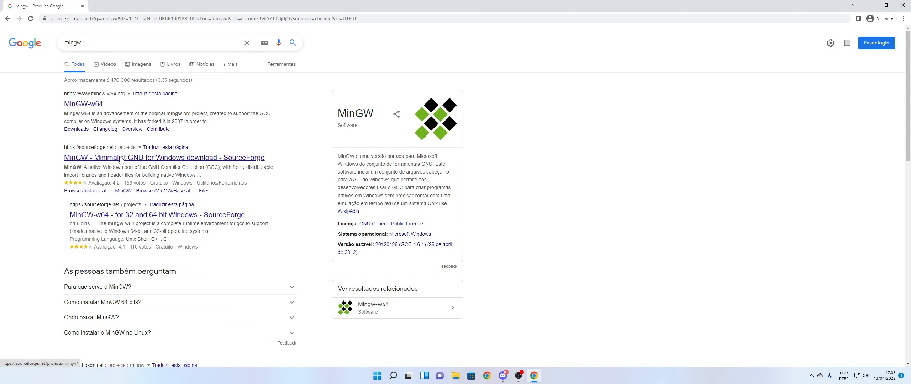
Download mingw-get-setup.exe from the SourceForge project "MinGW - Minimalist GNU for Windows" and launch it.
{"action": "left_click", "coordinate": [121, 160]}
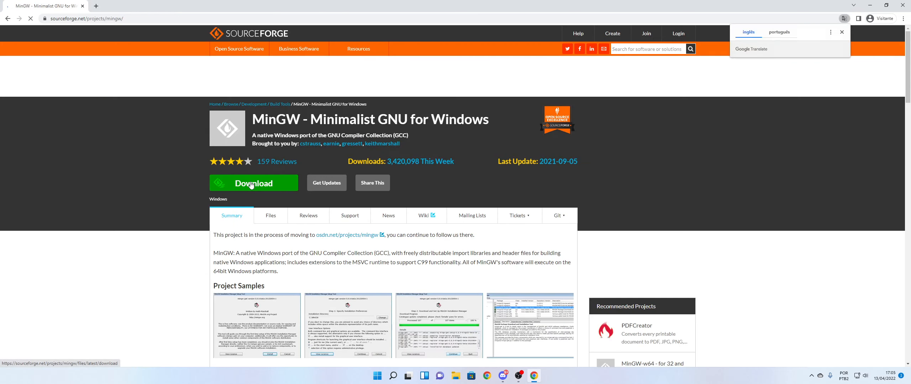
{"action": "left_click", "coordinate": [251, 184]}
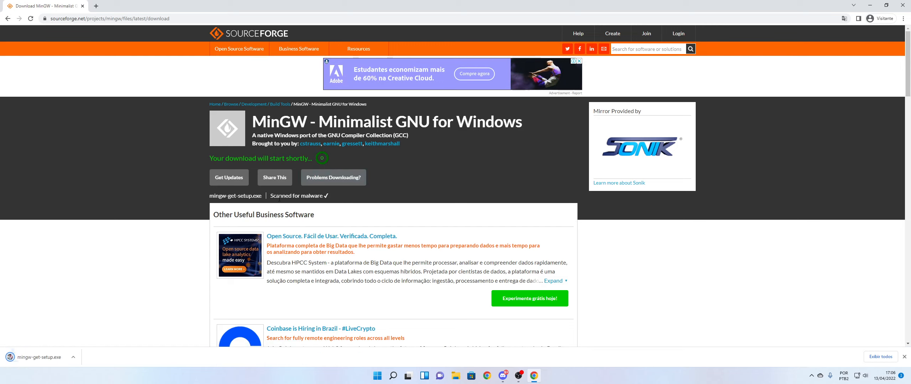
{"action": "left_click", "coordinate": [41, 363]}
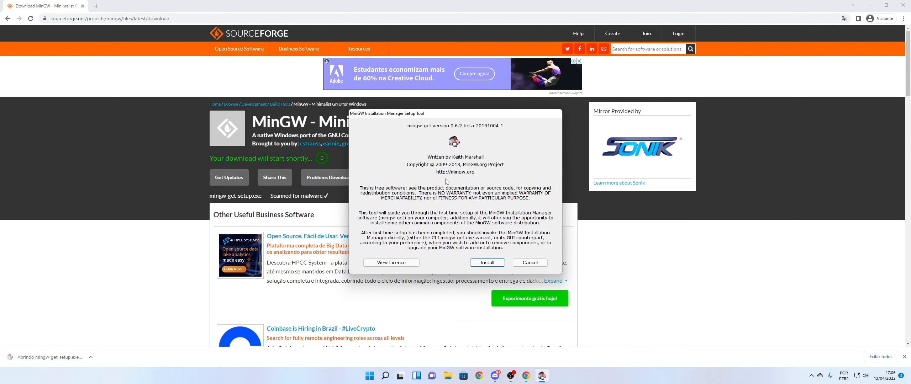
Install the MinGW Installation Manager with the default preferences in C:\MinGW, closing the browser while it downloads.
{"action": "left_click", "coordinate": [487, 263]}
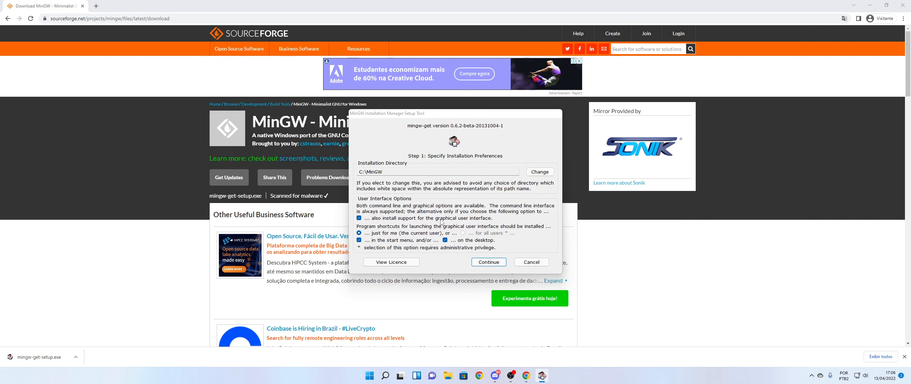
{"action": "left_click", "coordinate": [493, 263]}
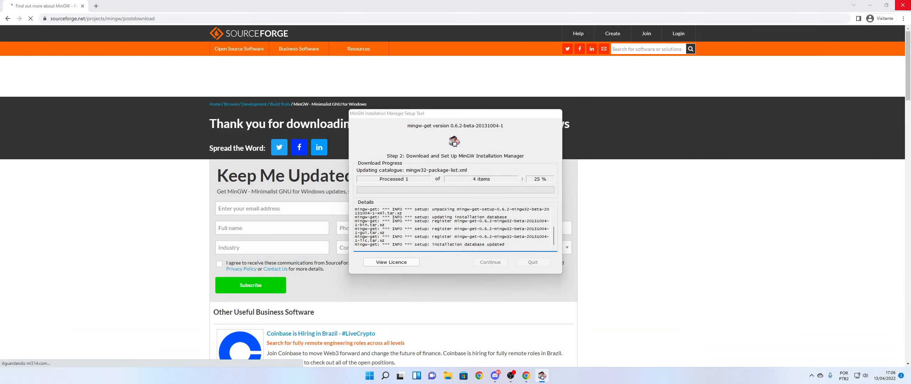
{"action": "left_click", "coordinate": [904, 5]}
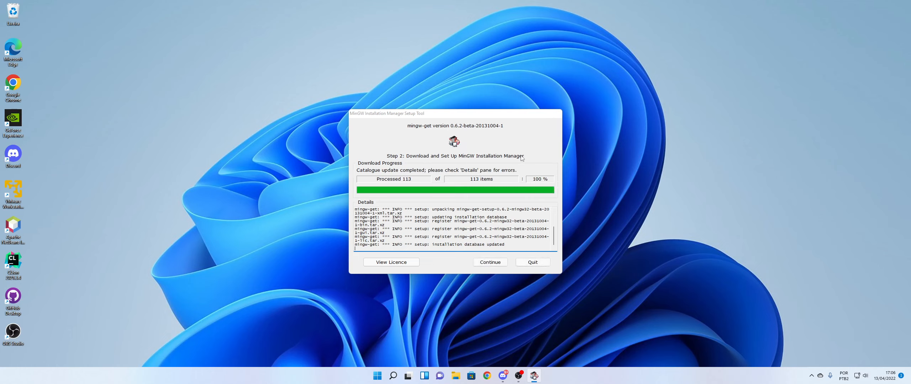
{"action": "left_click", "coordinate": [495, 266]}
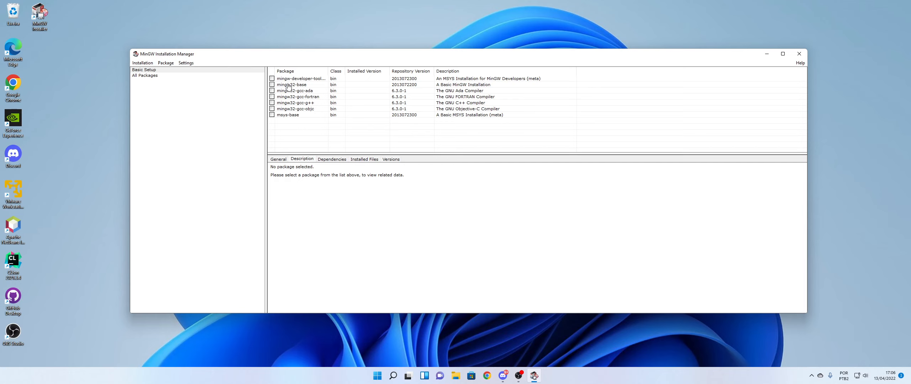
Mark the mingw32-base package for installation.
{"action": "left_click", "coordinate": [272, 85]}
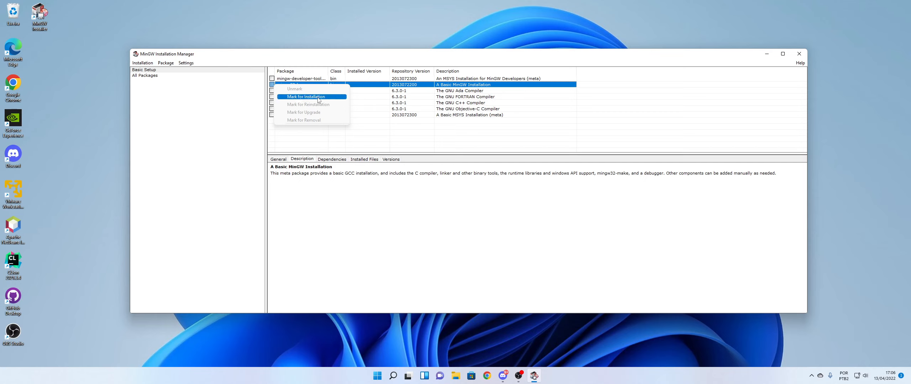
{"action": "left_click", "coordinate": [293, 132]}
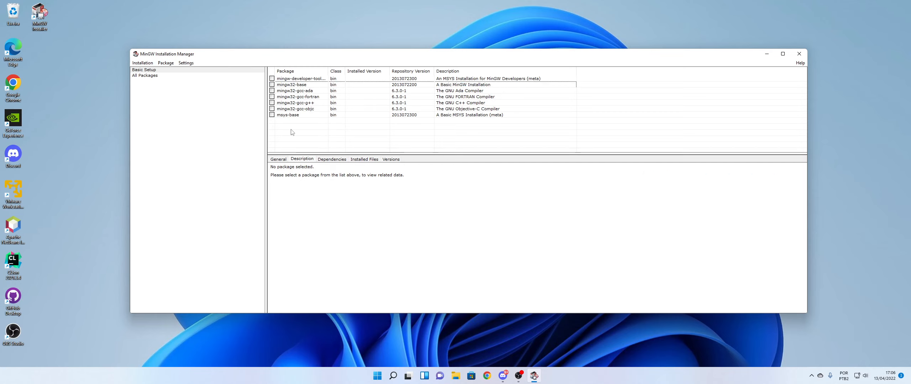
{"action": "left_click", "coordinate": [273, 86]}
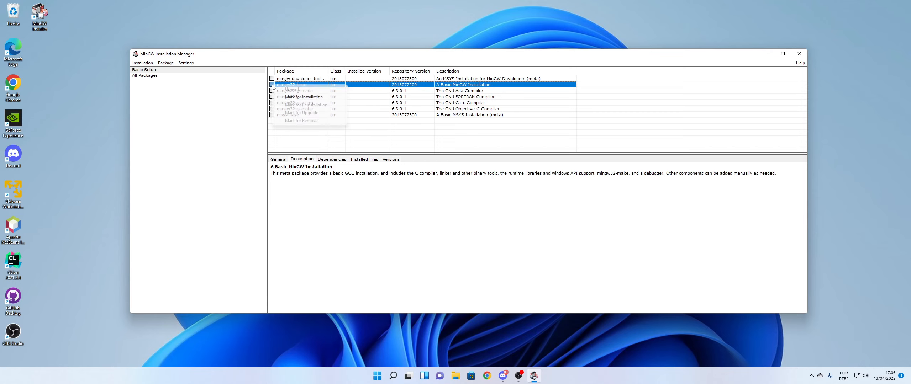
{"action": "left_click", "coordinate": [294, 99]}
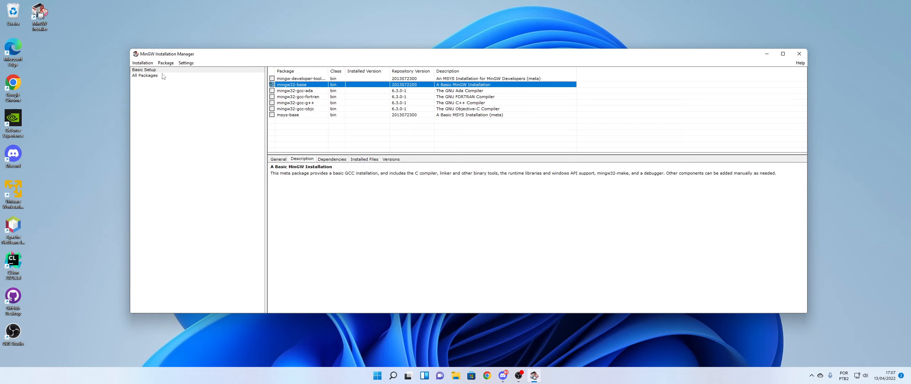
Apply the pending package changes, then close the results dialog and the MinGW Installation Manager.
{"action": "left_click", "coordinate": [144, 64]}
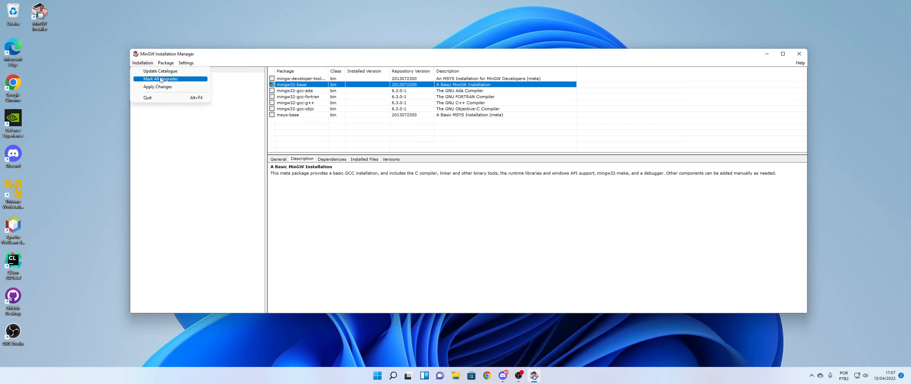
{"action": "left_click", "coordinate": [172, 87]}
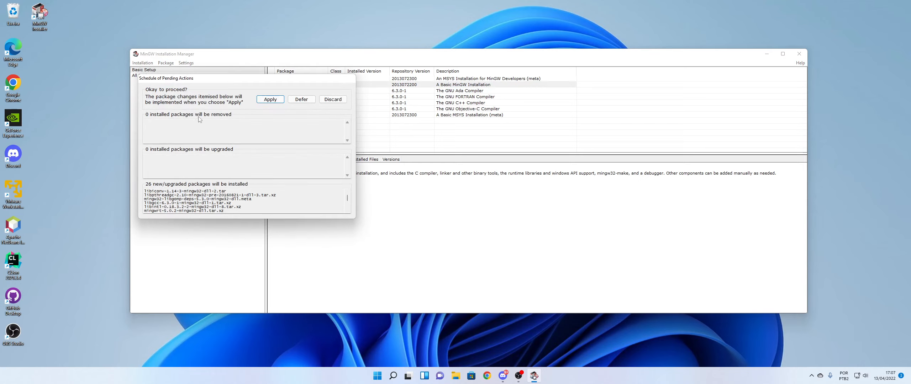
{"action": "left_click", "coordinate": [259, 102]}
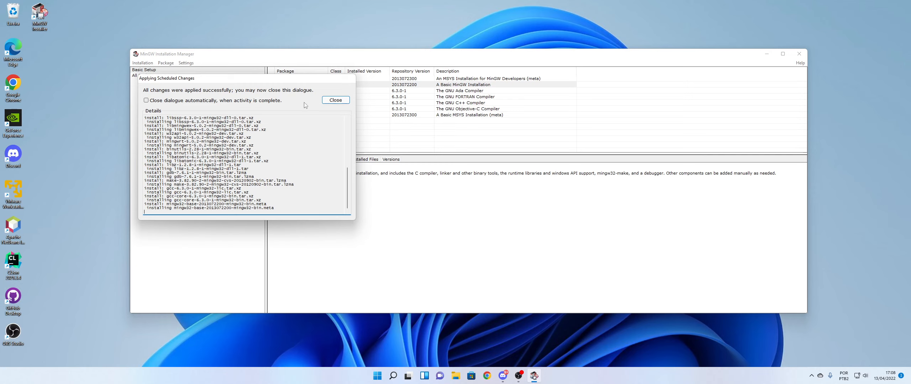
{"action": "left_click", "coordinate": [335, 100]}
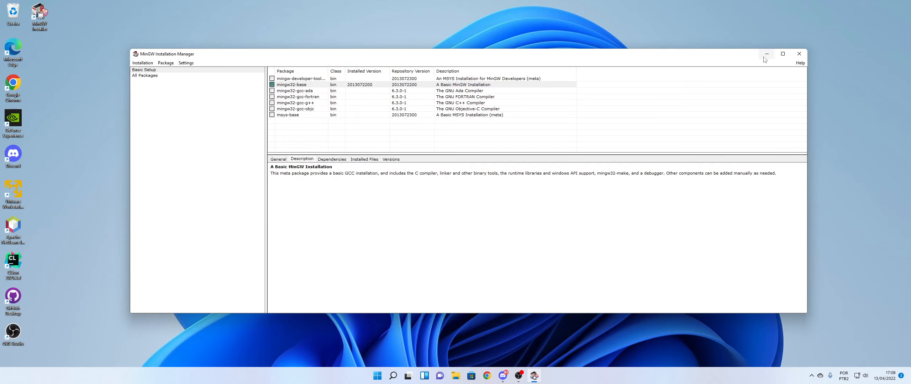
{"action": "left_click", "coordinate": [801, 55]}
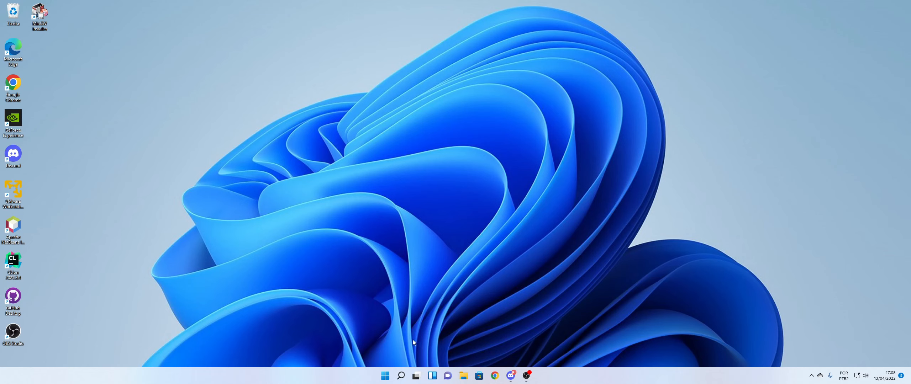
Search Windows for "ambie", open the system properties from the best match, and bring up the environment variables.
{"action": "left_click", "coordinate": [401, 375]}
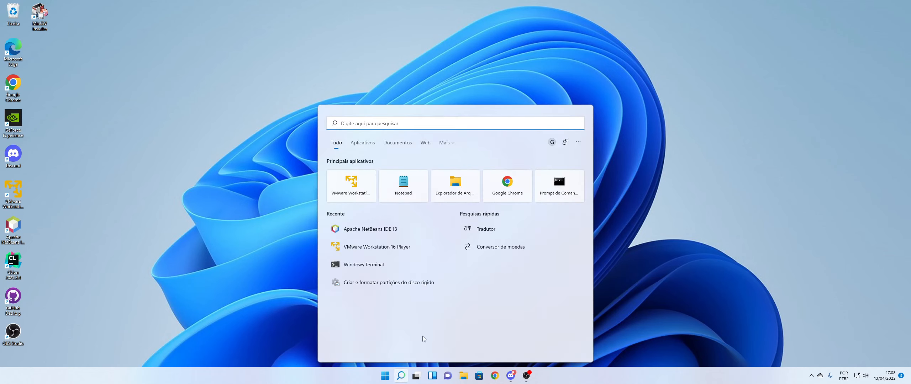
{"action": "type", "text": "ambie"}
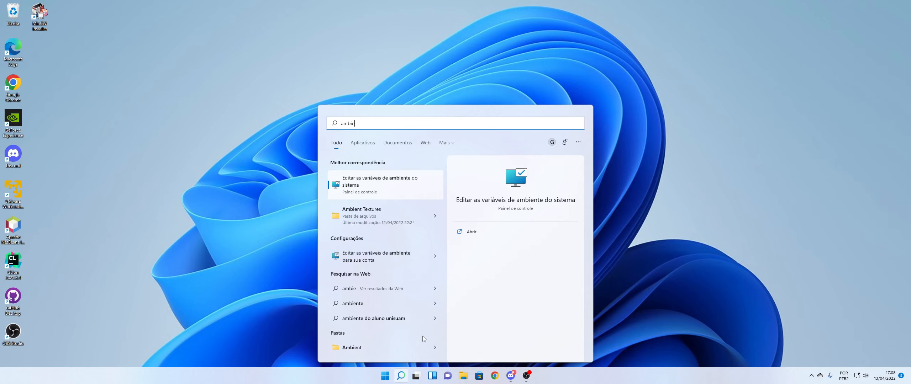
{"action": "key", "text": "Return"}
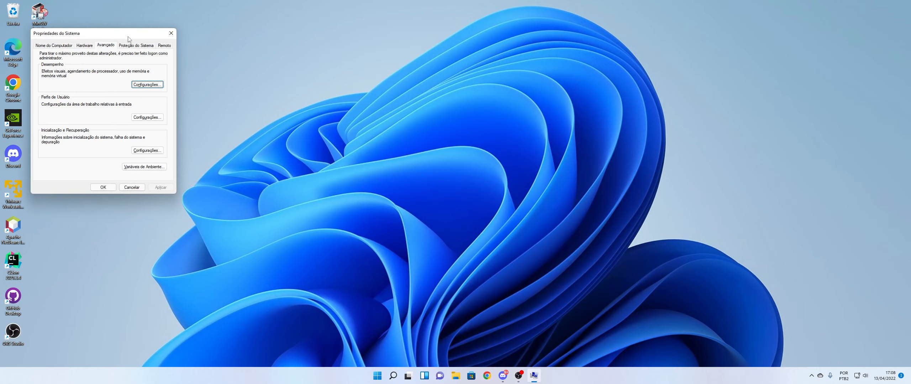
{"action": "left_click_drag", "start_coordinate": [130, 40], "coordinate": [253, 64]}
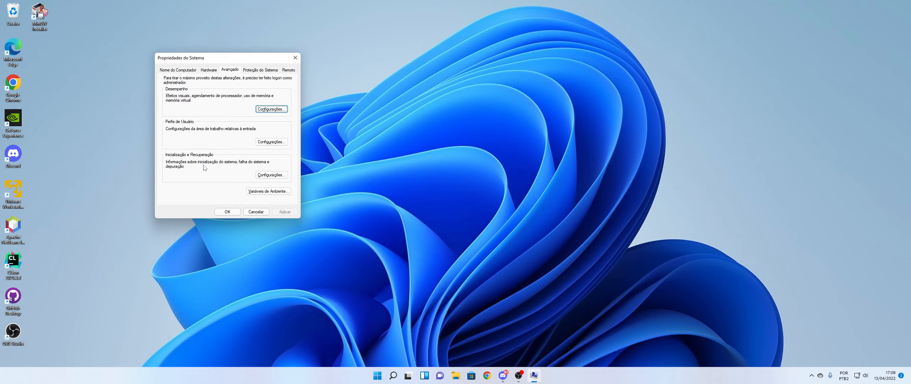
{"action": "left_click", "coordinate": [260, 192]}
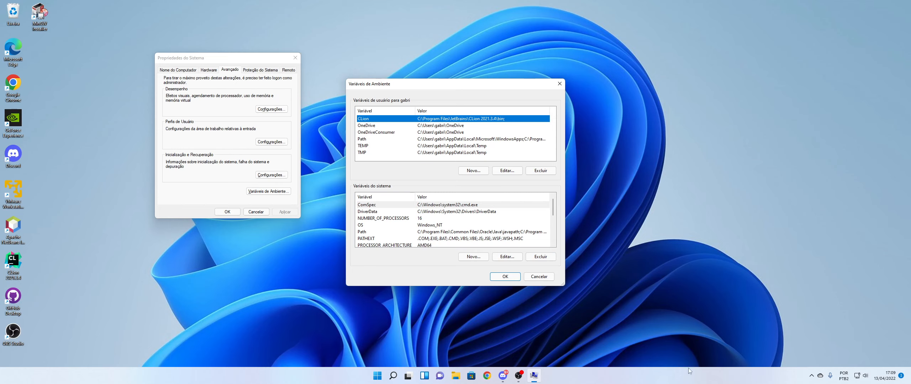
Open the Path variable of the system variables for editing.
{"action": "left_click", "coordinate": [370, 234]}
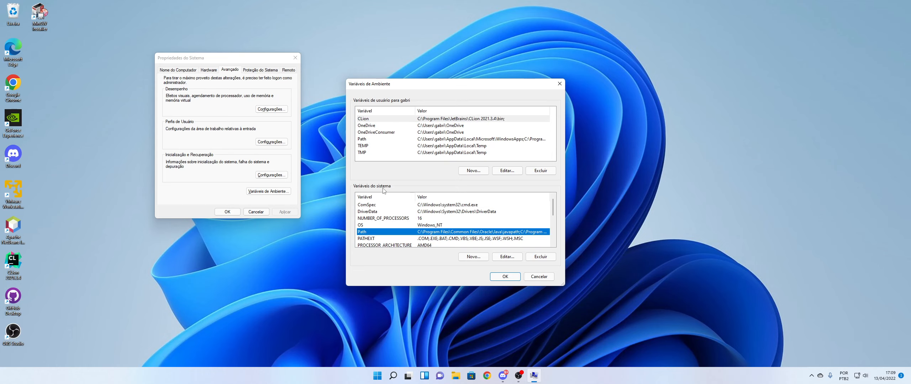
{"action": "scroll", "coordinate": [377, 213], "scroll_direction": "down", "scroll_amount": 3}
{"action": "scroll", "coordinate": [377, 214], "scroll_direction": "up", "scroll_amount": 3}
{"action": "left_click", "coordinate": [369, 140]}
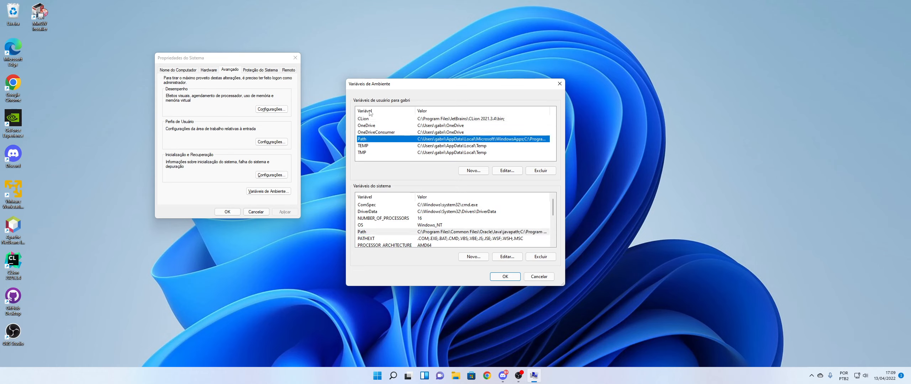
{"action": "left_click", "coordinate": [370, 233]}
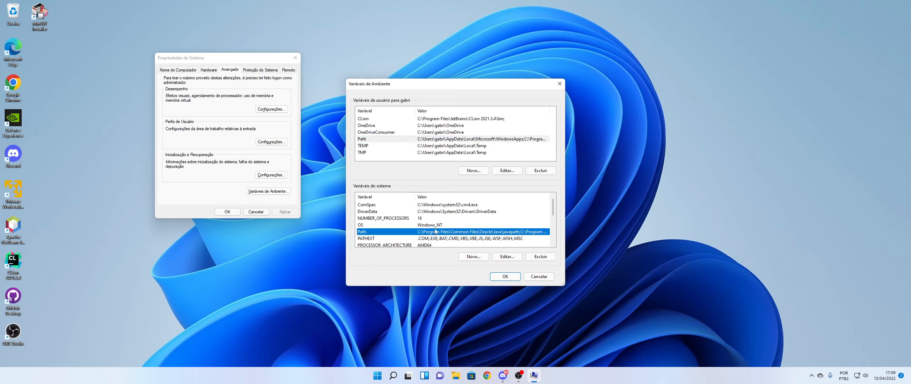
{"action": "left_click", "coordinate": [501, 257]}
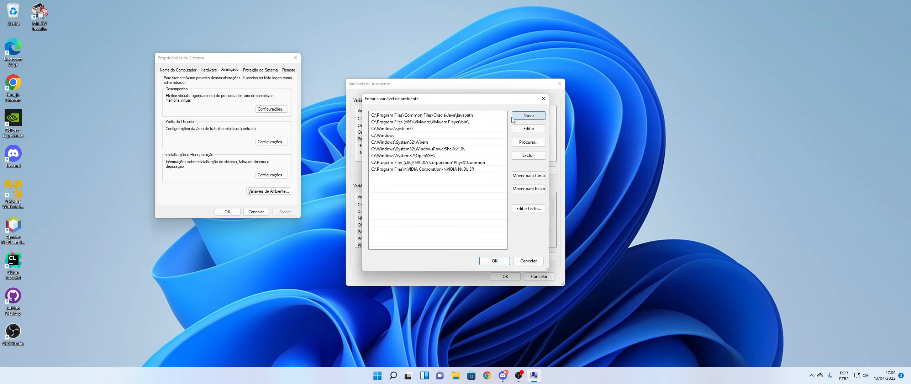
Add the folder C:\MinGW\bin as a new entry of the system Path variable and confirm the edit.
{"action": "left_click", "coordinate": [538, 117]}
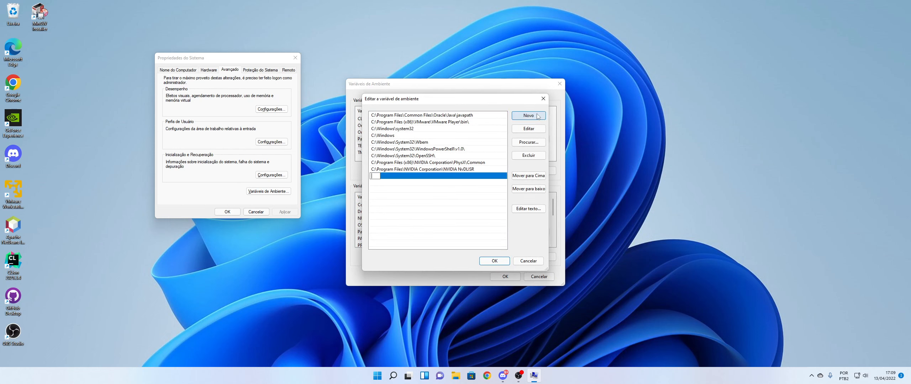
{"action": "left_click", "coordinate": [523, 142]}
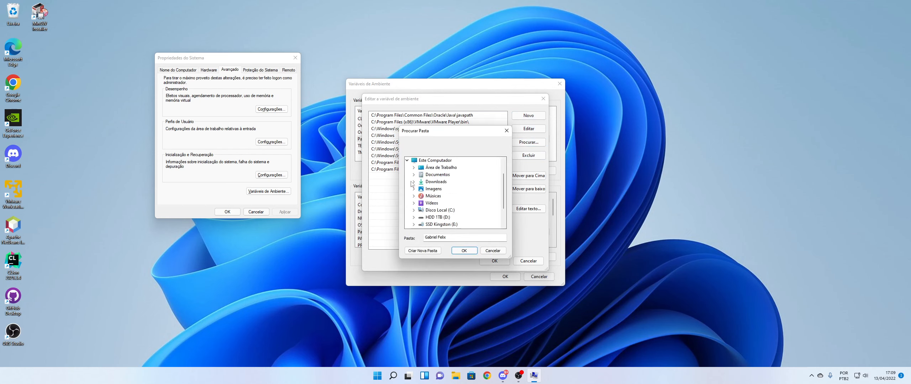
{"action": "left_click", "coordinate": [414, 210]}
{"action": "left_click", "coordinate": [420, 203]}
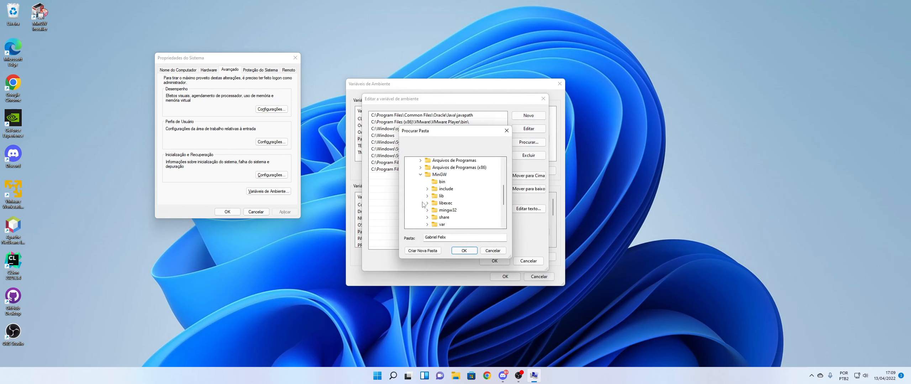
{"action": "left_click", "coordinate": [442, 182]}
{"action": "left_click", "coordinate": [464, 251]}
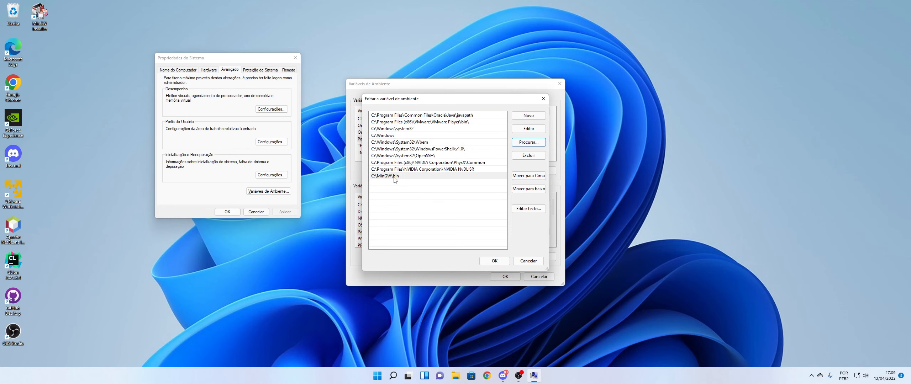
{"action": "left_click", "coordinate": [493, 261]}
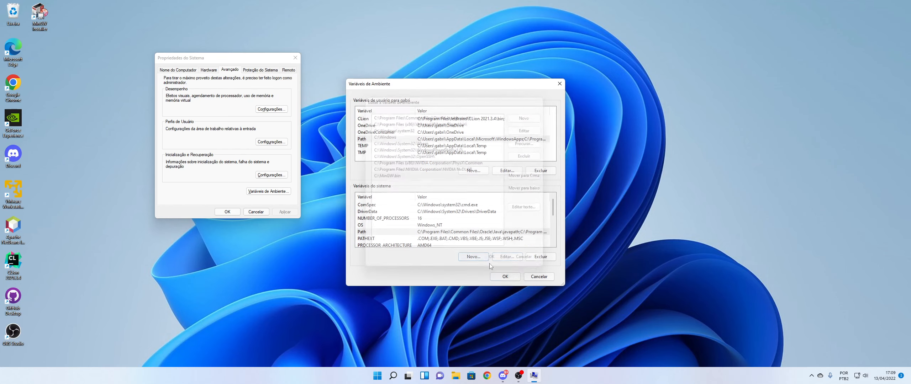
Confirm the environment variable changes and close the system properties.
{"action": "left_click", "coordinate": [505, 276]}
{"action": "left_click", "coordinate": [227, 211]}
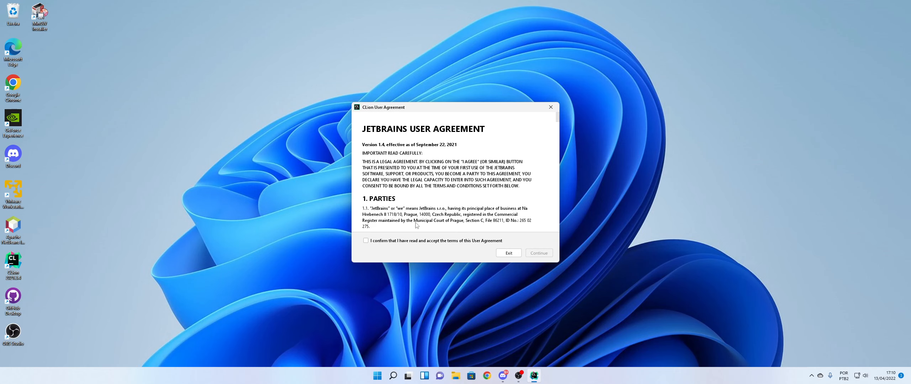
Accept the CLion user agreement and agree to send anonymous statistics.
{"action": "left_click", "coordinate": [418, 240]}
{"action": "left_click", "coordinate": [539, 254]}
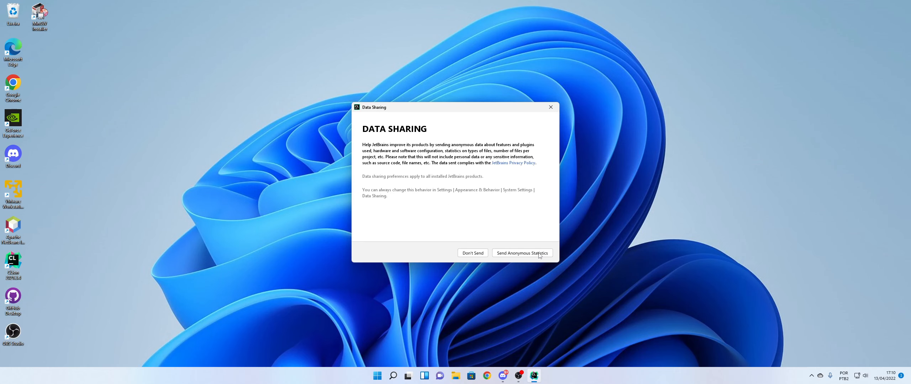
{"action": "left_click", "coordinate": [520, 253]}
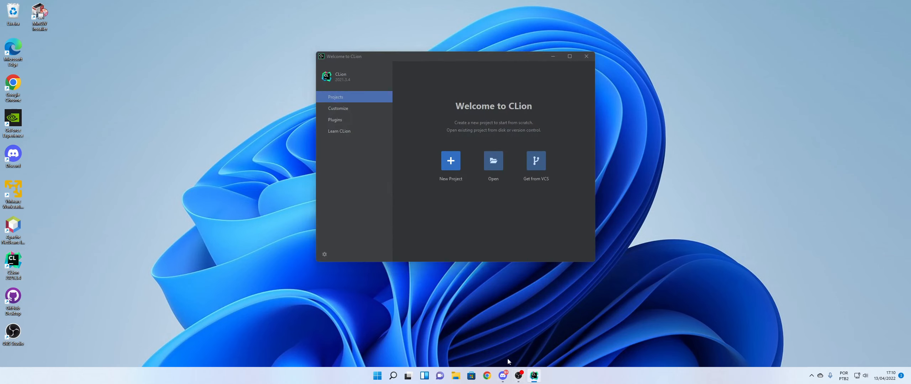
{"action": "left_click", "coordinate": [519, 373]}
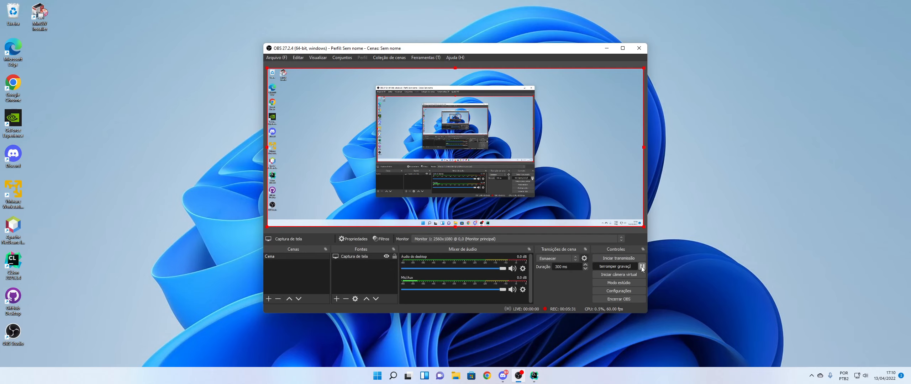
{"action": "left_click", "coordinate": [607, 49]}
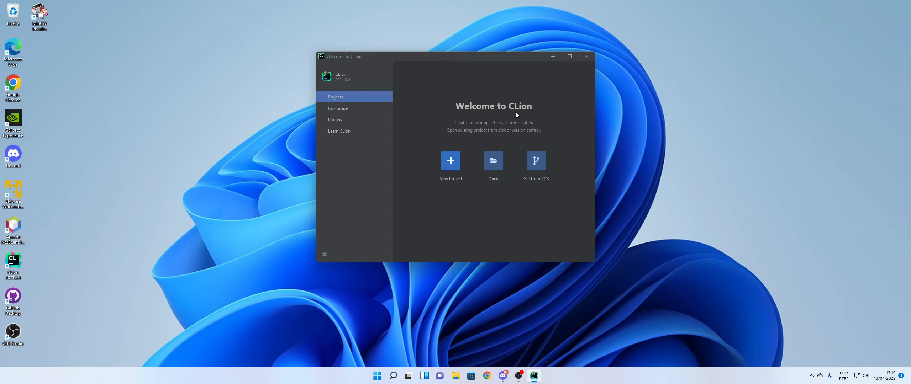
Create a new C Executable project named untitled with the C99 standard and accept the bundled MinGW toolchain.
{"action": "left_click", "coordinate": [450, 161]}
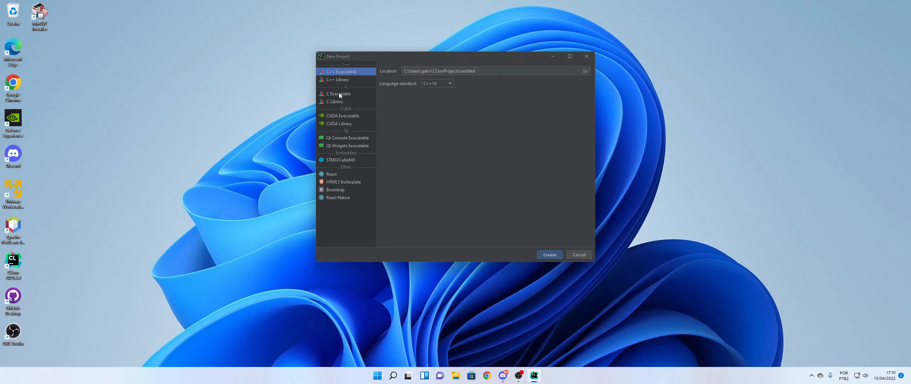
{"action": "left_click", "coordinate": [339, 94]}
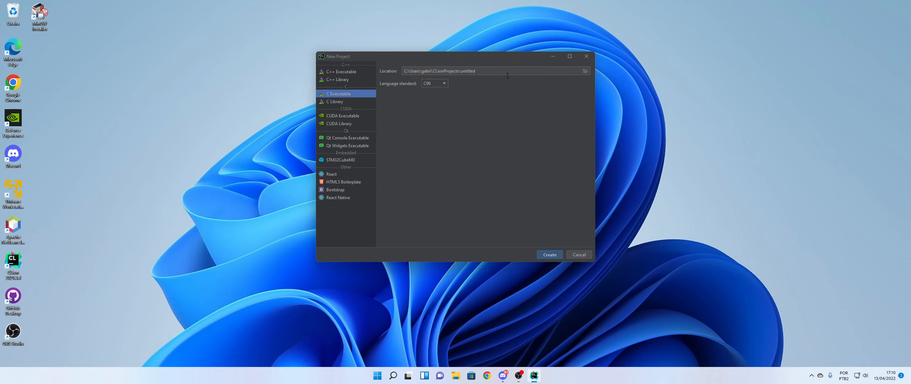
{"action": "left_click", "coordinate": [436, 84]}
{"action": "left_click", "coordinate": [462, 113]}
{"action": "left_click", "coordinate": [556, 255]}
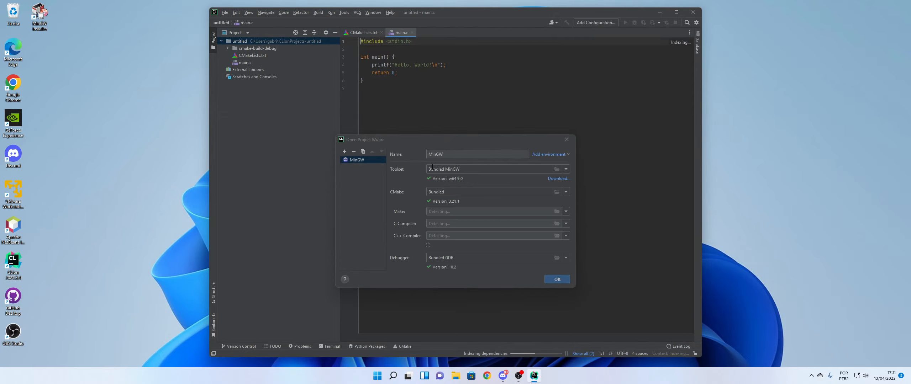
{"action": "left_click_drag", "start_coordinate": [445, 154], "coordinate": [422, 152]}
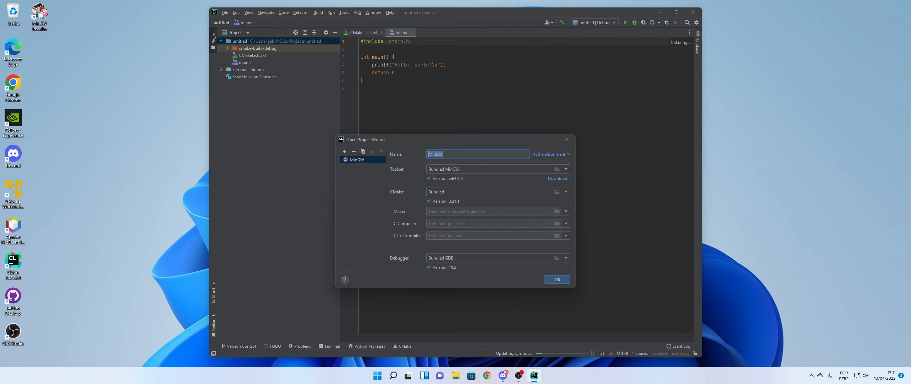
{"action": "left_click", "coordinate": [549, 279]}
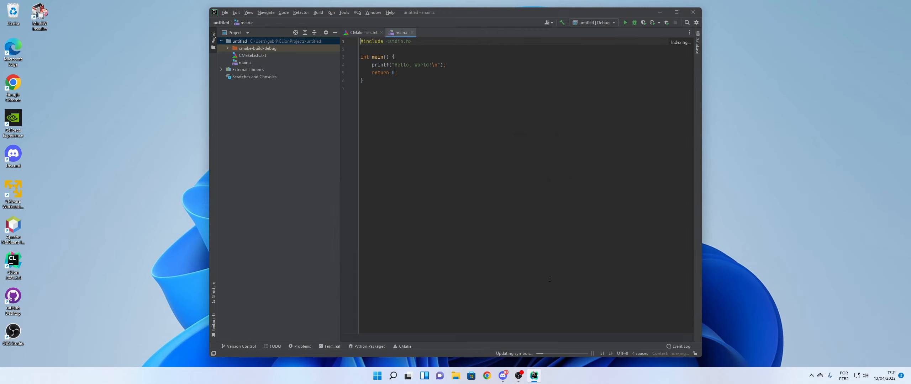
{"action": "left_click_drag", "start_coordinate": [450, 79], "coordinate": [447, 65]}
{"action": "left_click", "coordinate": [446, 66]}
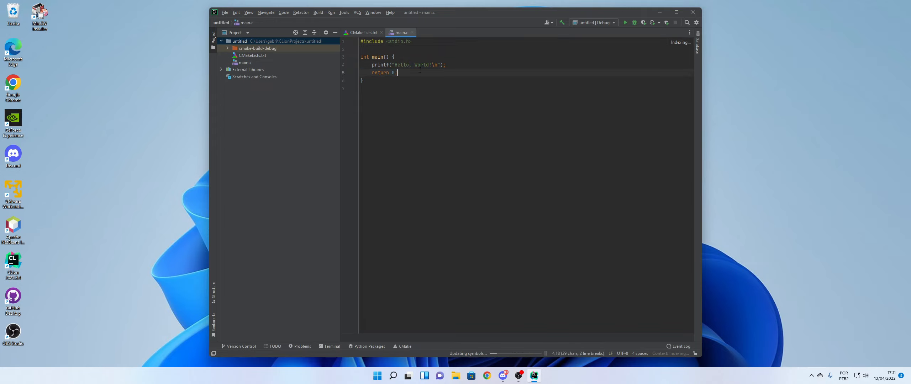
{"action": "key", "text": "Return"}
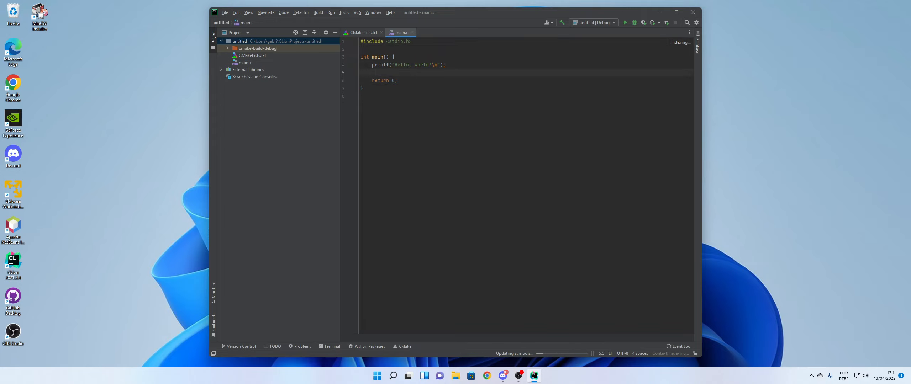
{"action": "type", "text": "scanf"}
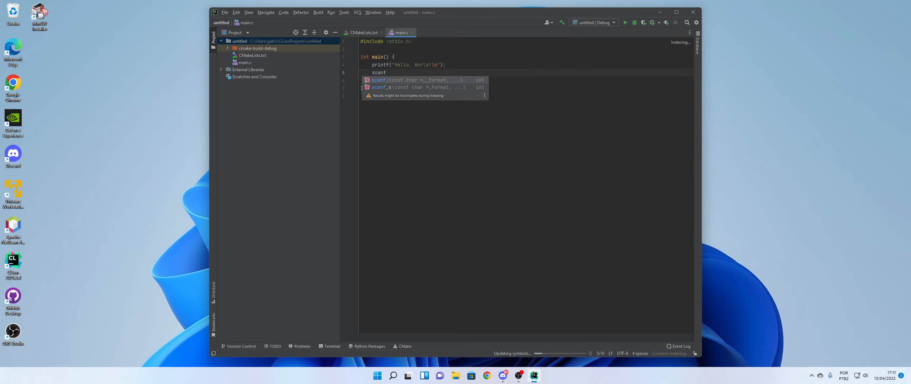
{"action": "key", "text": "Escape"}
{"action": "key", "text": "BackSpace"}
{"action": "key", "text": "BackSpace"}
{"action": "key", "text": "BackSpace"}
{"action": "key", "text": "BackSpace"}
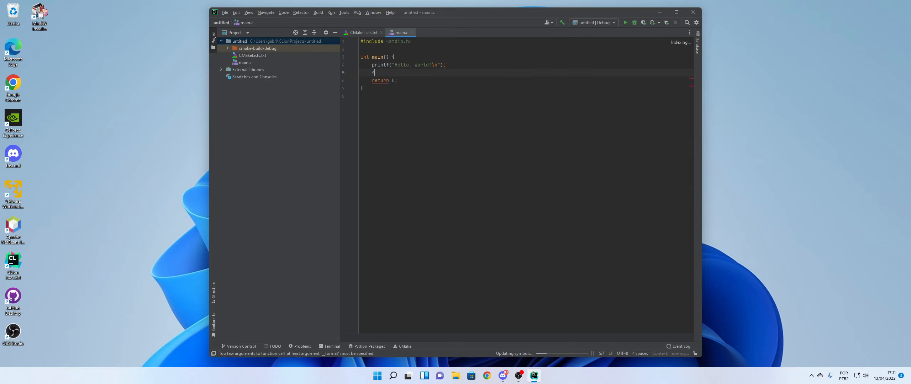
{"action": "key", "text": "BackSpace"}
{"action": "key", "text": "BackSpace"}
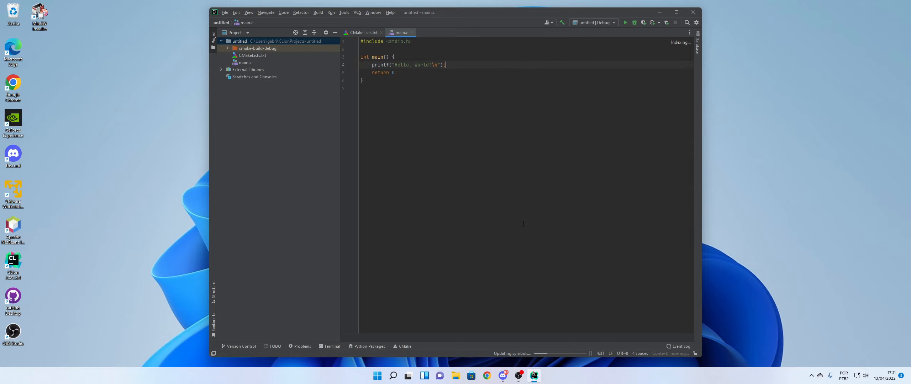
Run the untitled program and check its console output.
{"action": "left_click", "coordinate": [625, 23]}
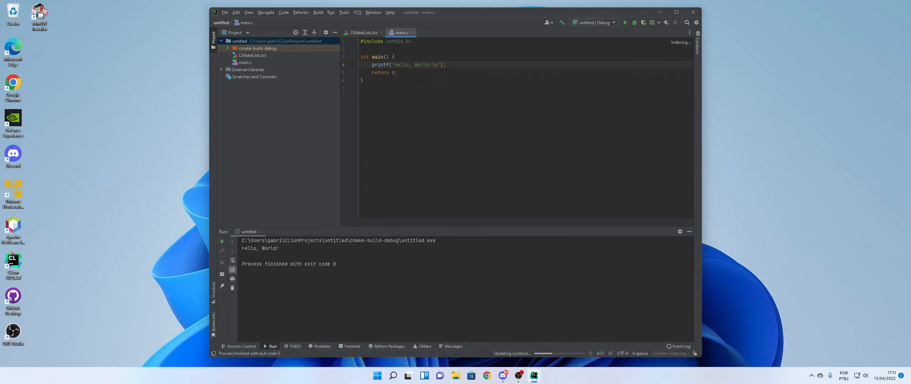
{"action": "left_click_drag", "start_coordinate": [280, 248], "coordinate": [226, 248]}
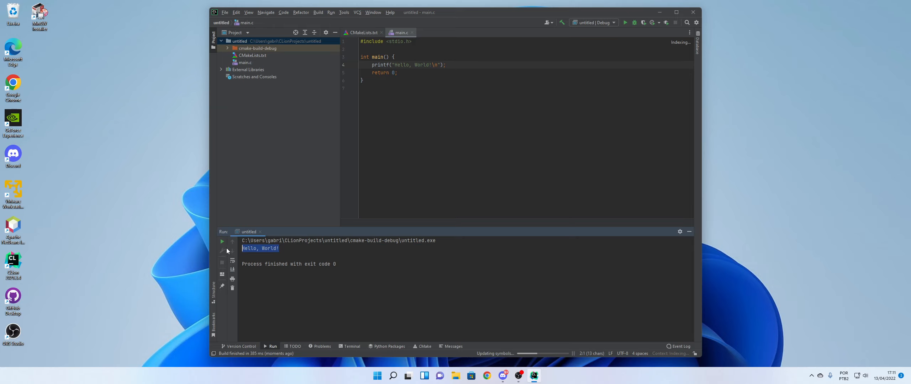
{"action": "left_click", "coordinate": [282, 249]}
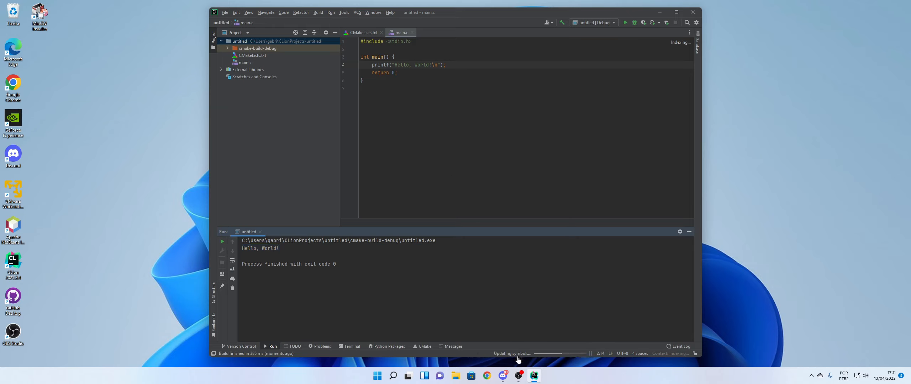